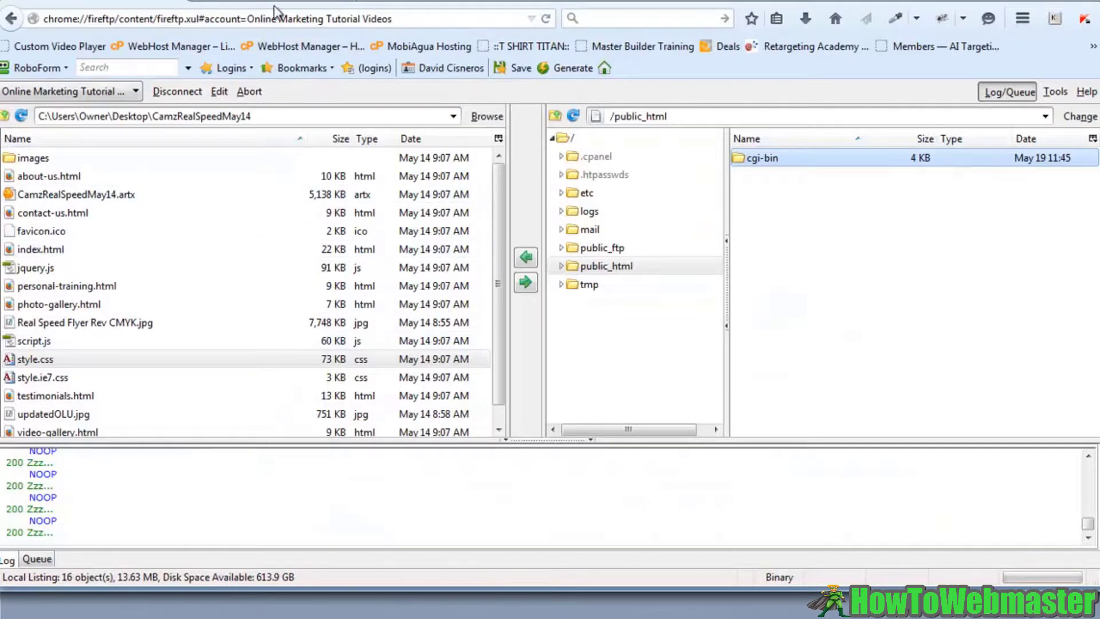
# - Load the website's /cpanel address in Firefox to bring up the cPanel login prompt
pyautogui.click(279, 3)
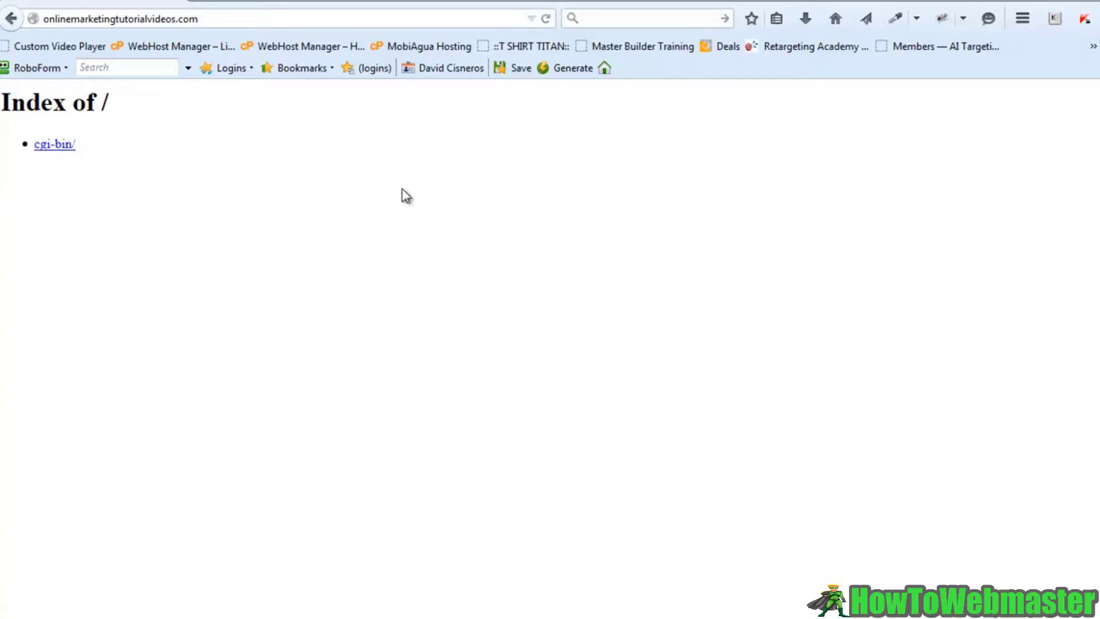
pyautogui.click(216, 18)
pyautogui.click(216, 18)
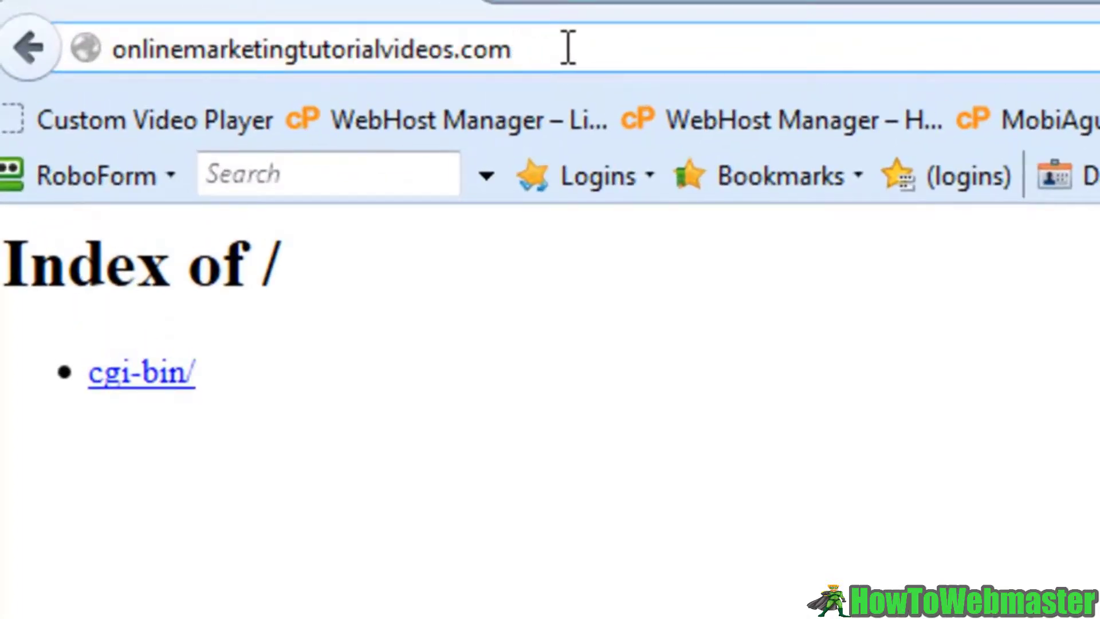
pyautogui.write('/c')
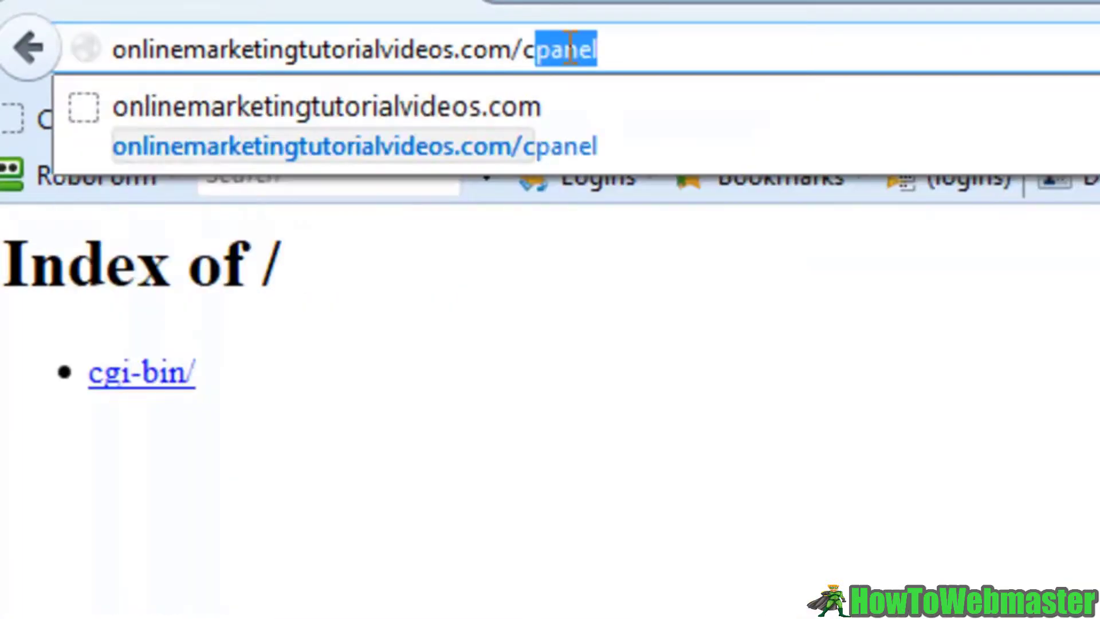
pyautogui.press('Return')
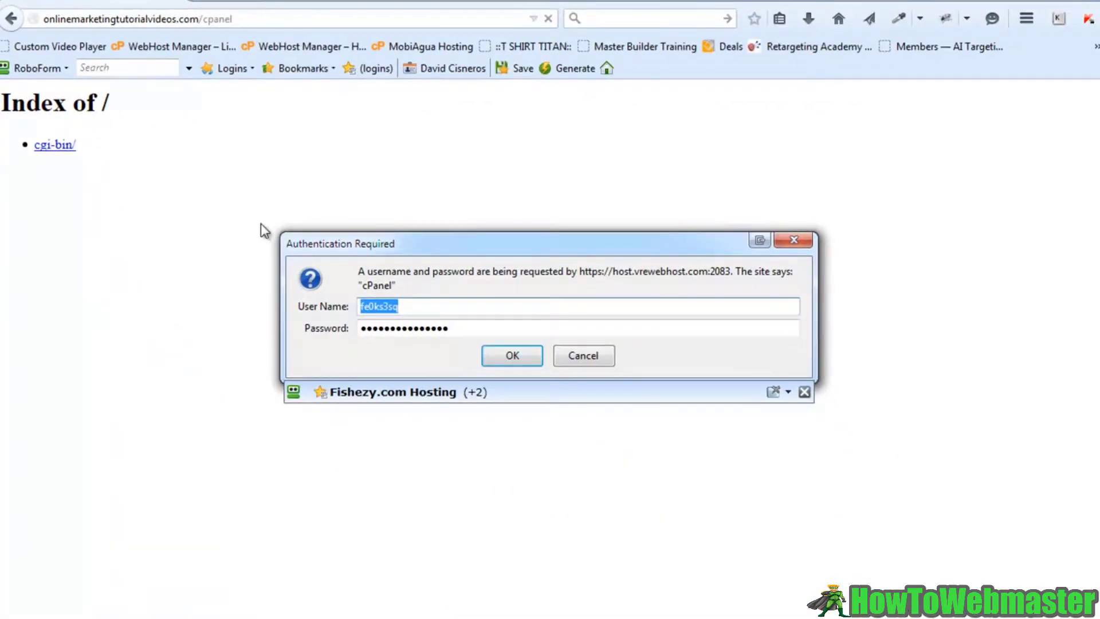
# - Replace the prefilled login username with the account username copied from the account notes
pyautogui.click(804, 392)
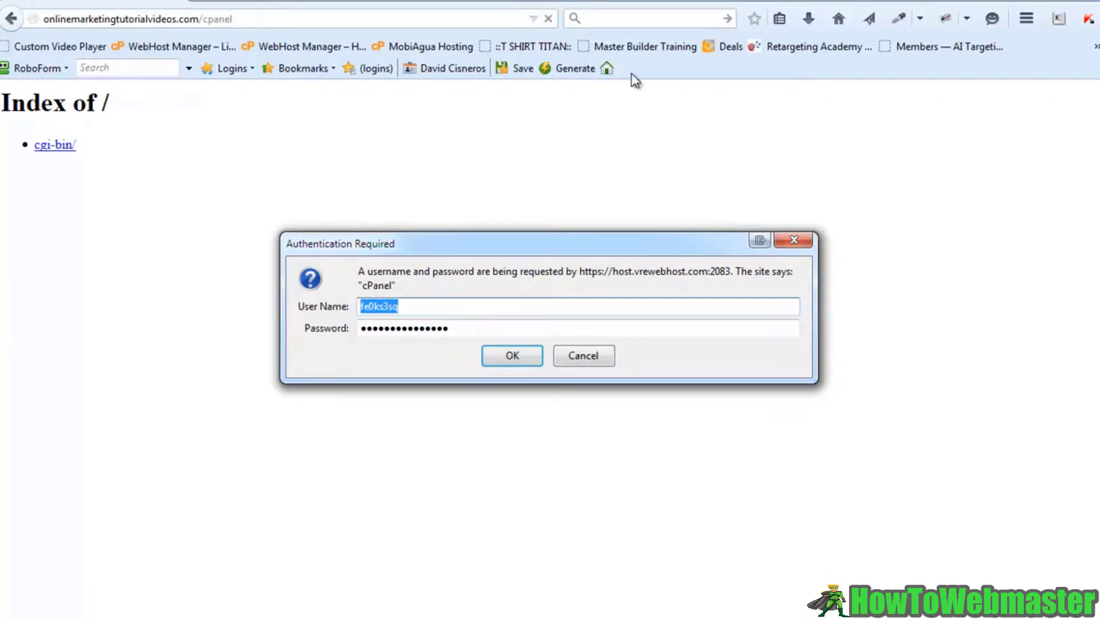
pyautogui.moveTo(556, 1); pyautogui.dragTo(761, 194)
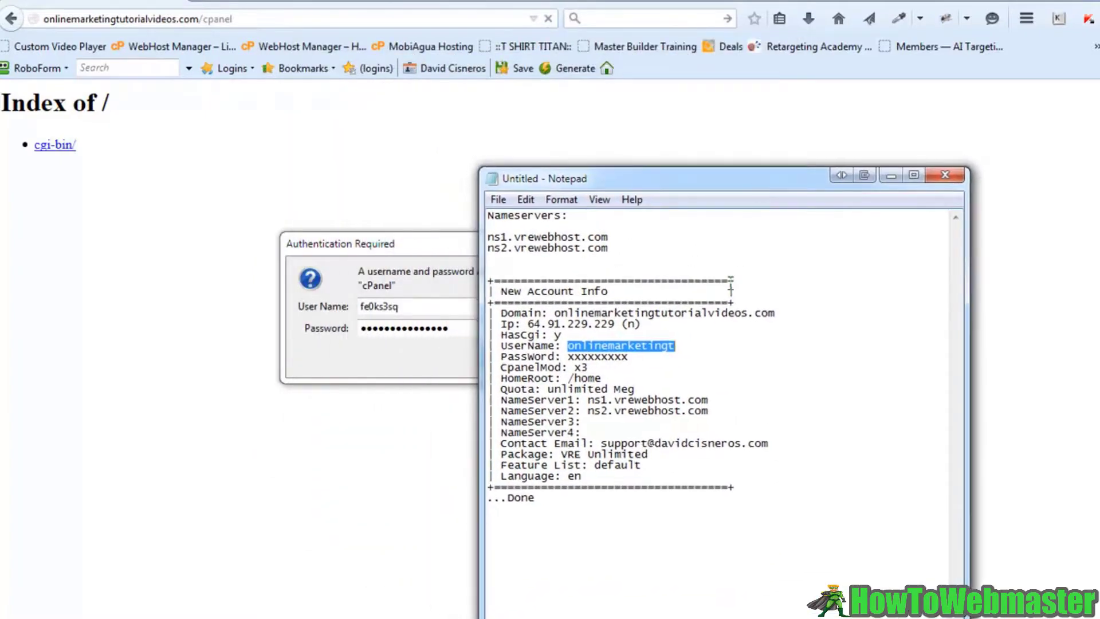
pyautogui.rightClick(667, 346)
pyautogui.click(713, 400)
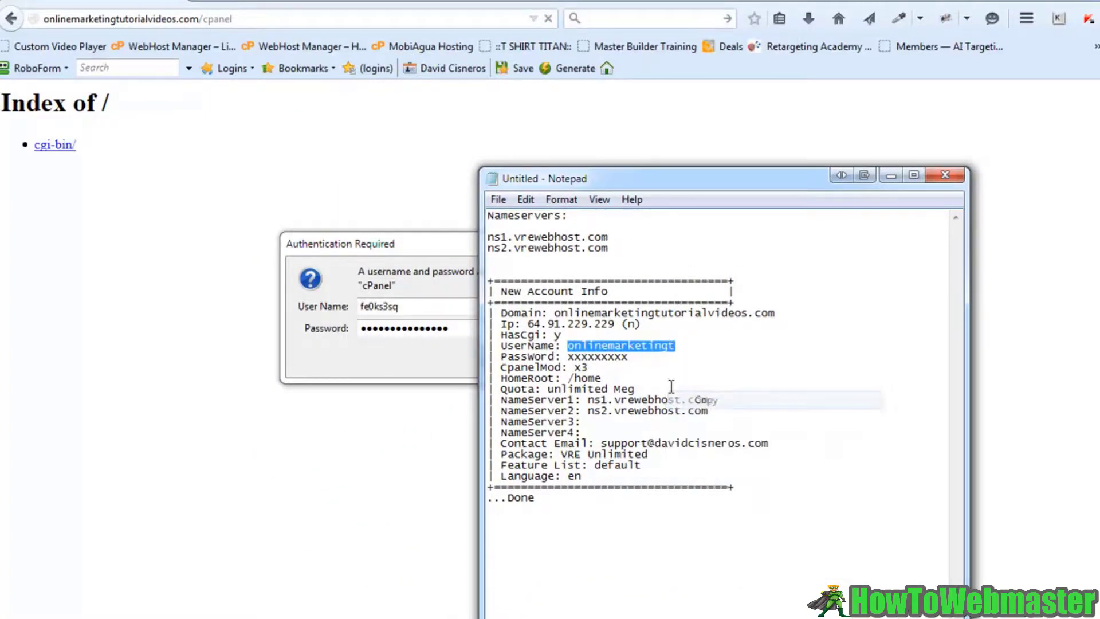
pyautogui.click(417, 302)
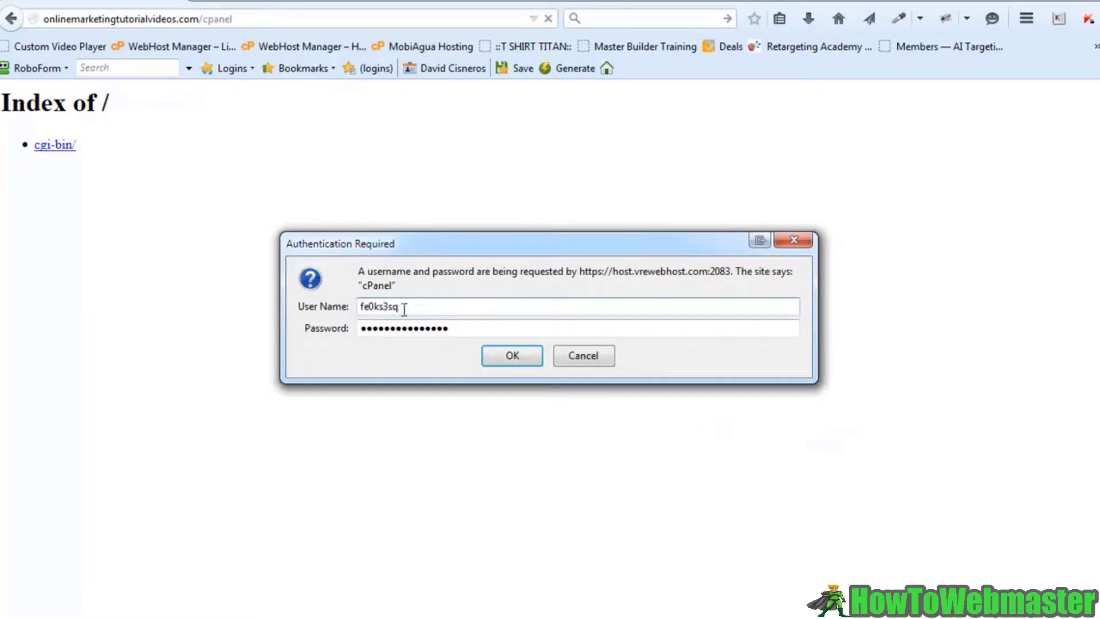
pyautogui.moveTo(399, 307); pyautogui.dragTo(309, 304)
pyautogui.hotkey('ctrl', 'v')
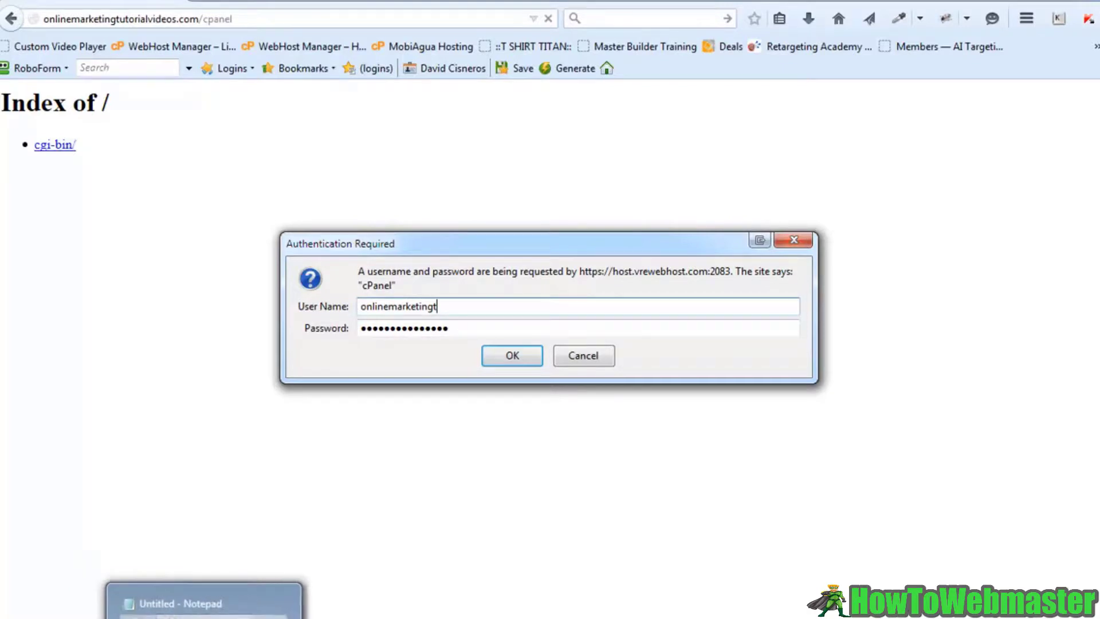
# - Re-enter the account password and submit the cPanel login
pyautogui.click(195, 604)
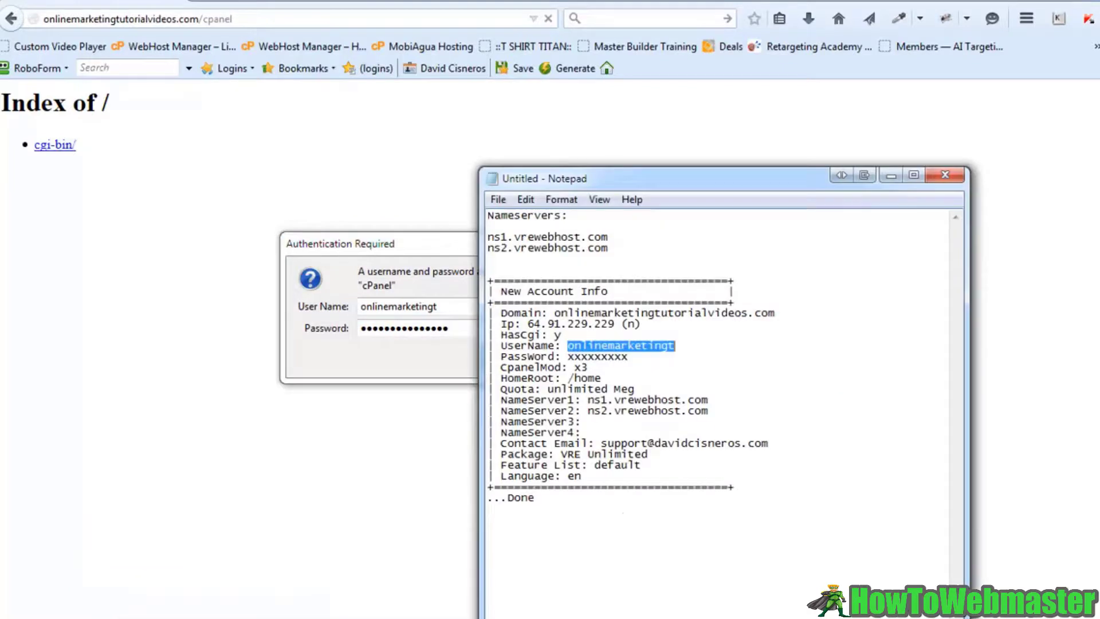
pyautogui.click(458, 328)
pyautogui.moveTo(458, 328); pyautogui.dragTo(334, 324)
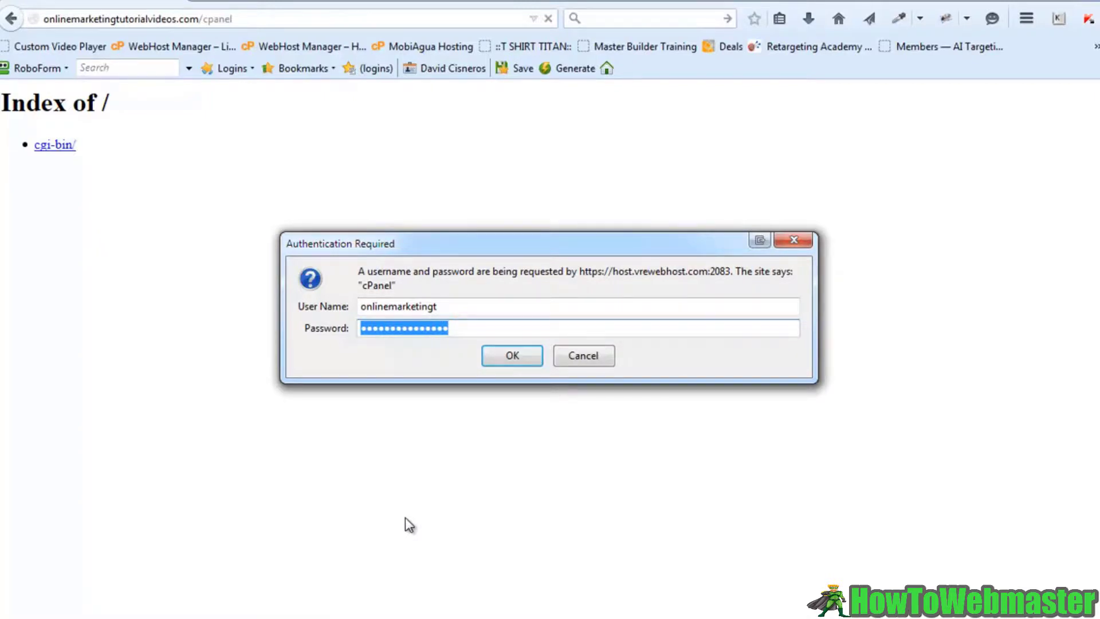
pyautogui.write('••••••••')
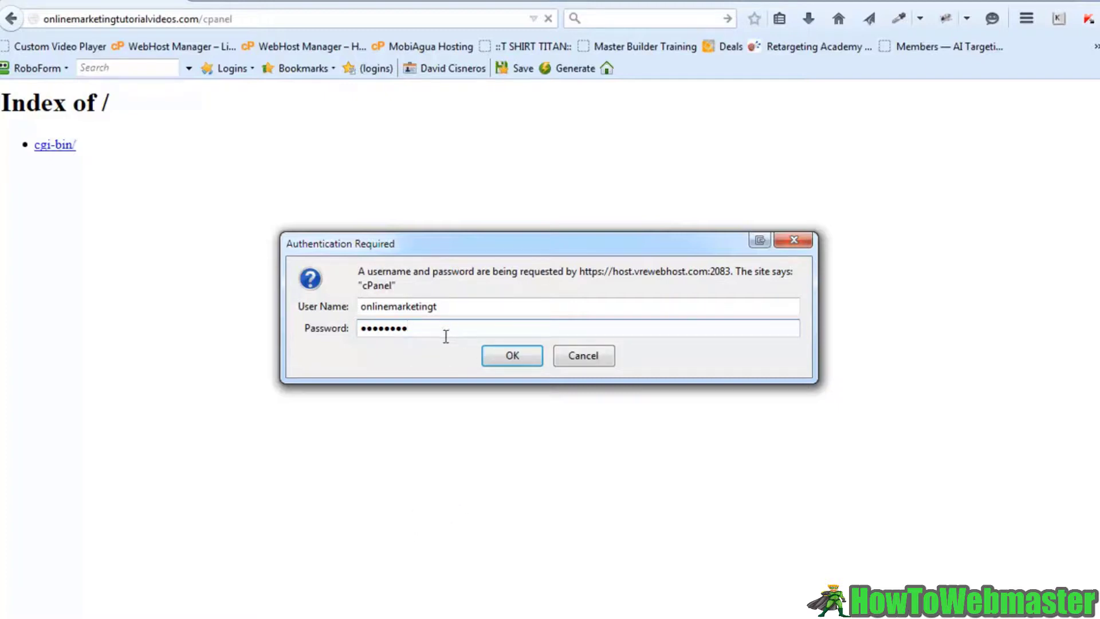
pyautogui.click(513, 364)
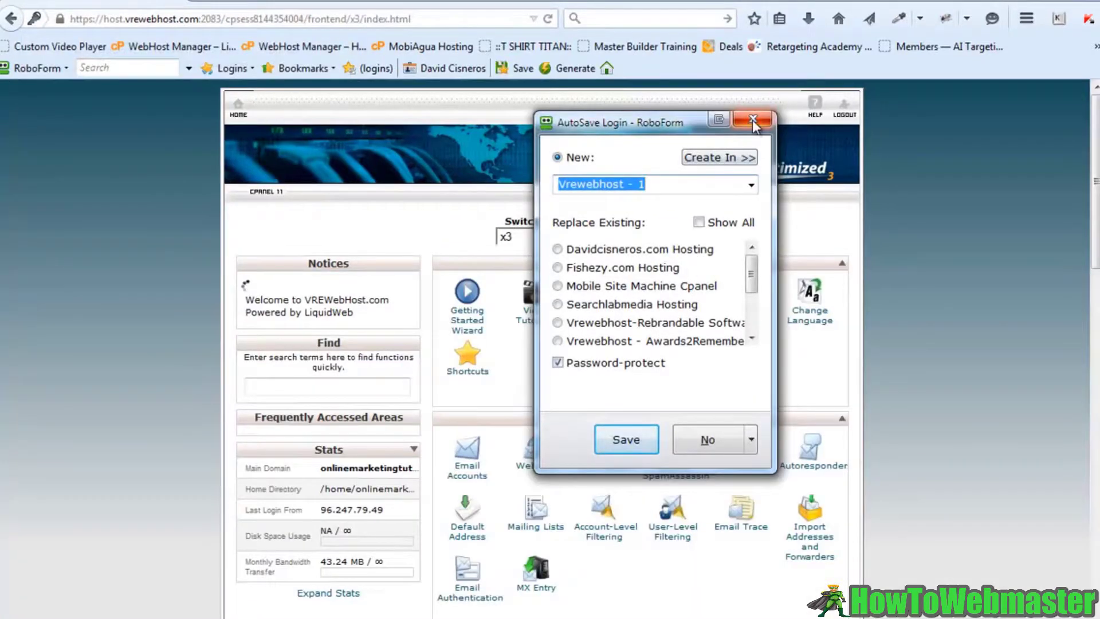
# - Decline RoboForm's offer to save the login and highlight the main domain in Stats
pyautogui.click(753, 119)
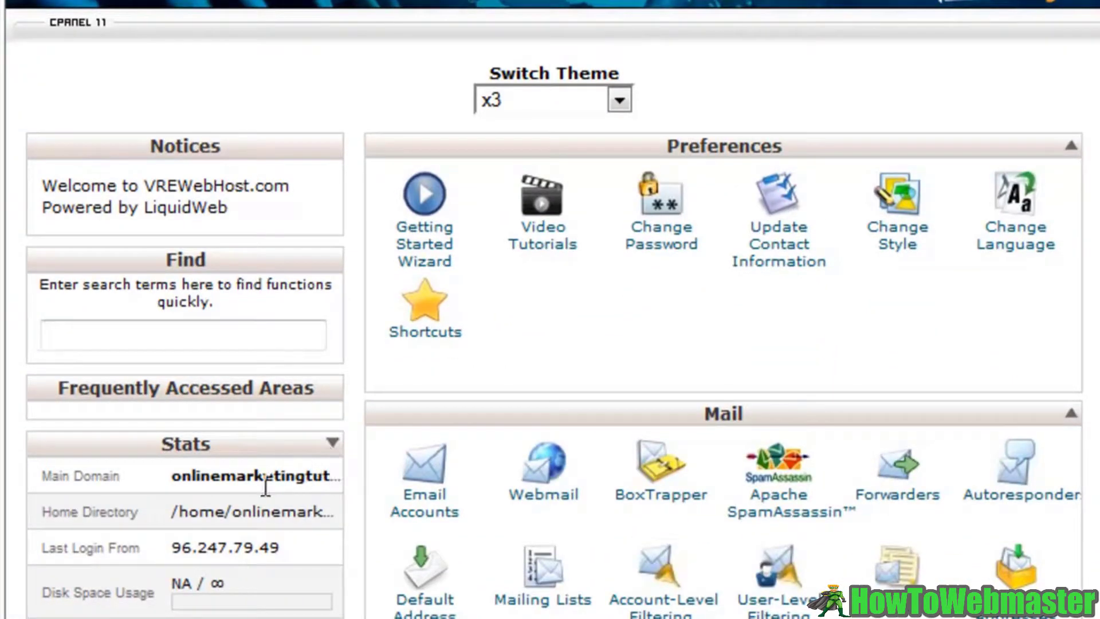
pyautogui.moveTo(200, 476); pyautogui.dragTo(341, 477)
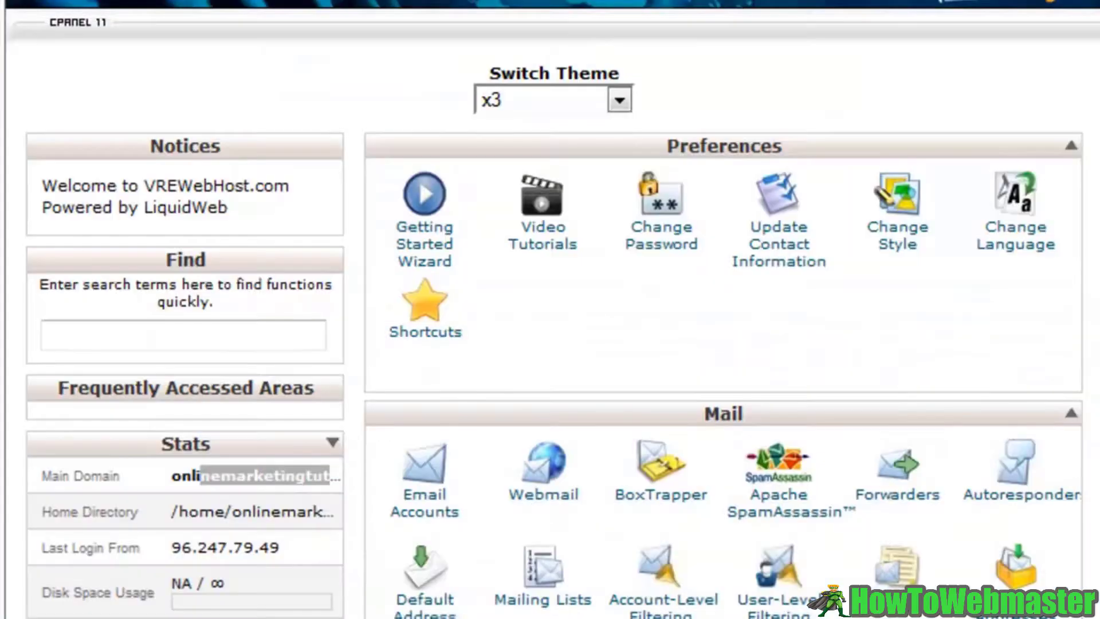
# - Move the Mail section above Preferences on the x3 dashboard
pyautogui.scroll(-20, 550, 310)
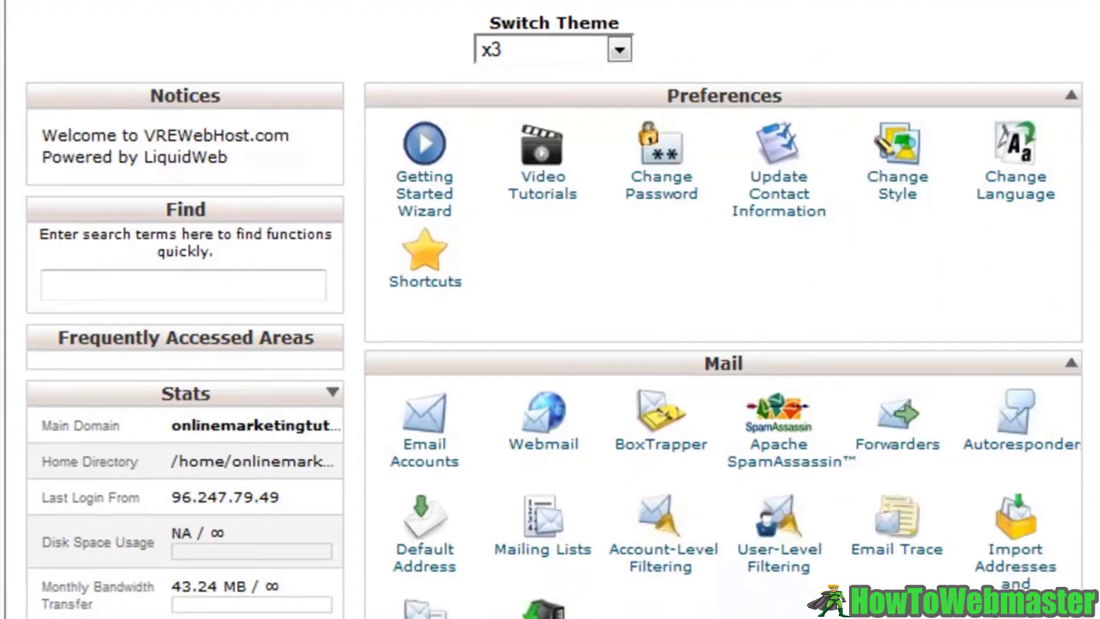
pyautogui.scroll(-4, 724, 309)
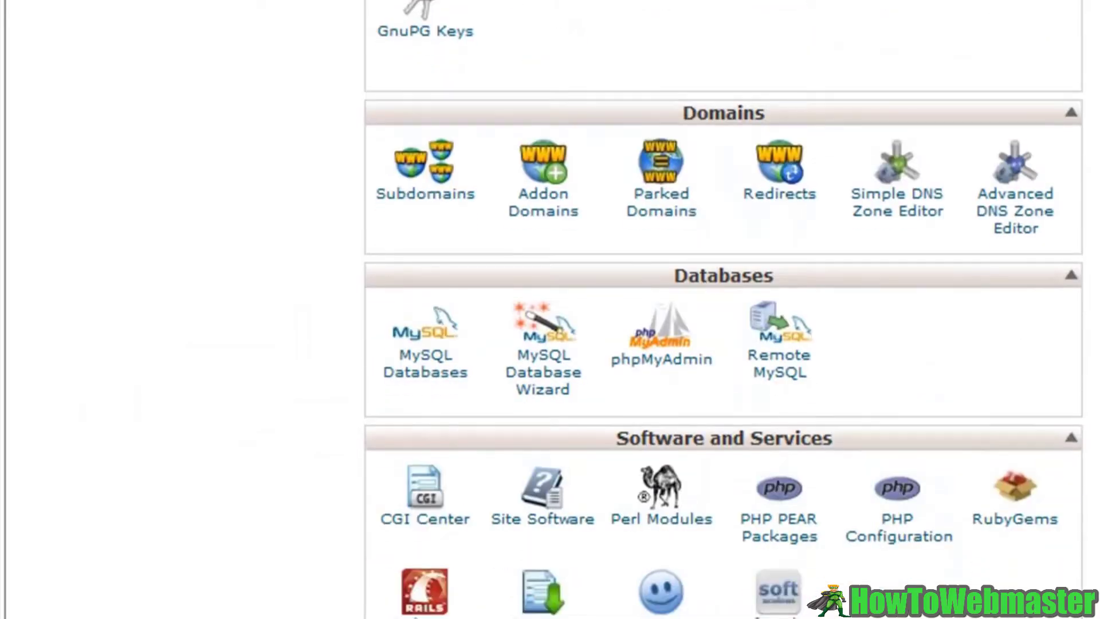
pyautogui.scroll(-4, 723, 310)
pyautogui.scroll(20, 723, 309)
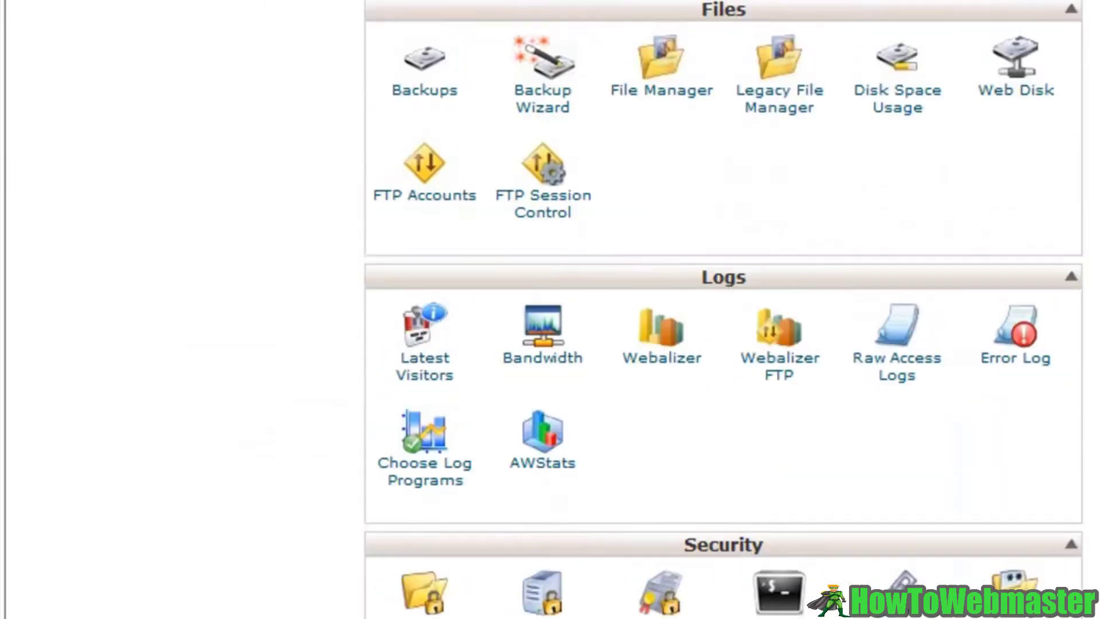
pyautogui.scroll(2, 723, 309)
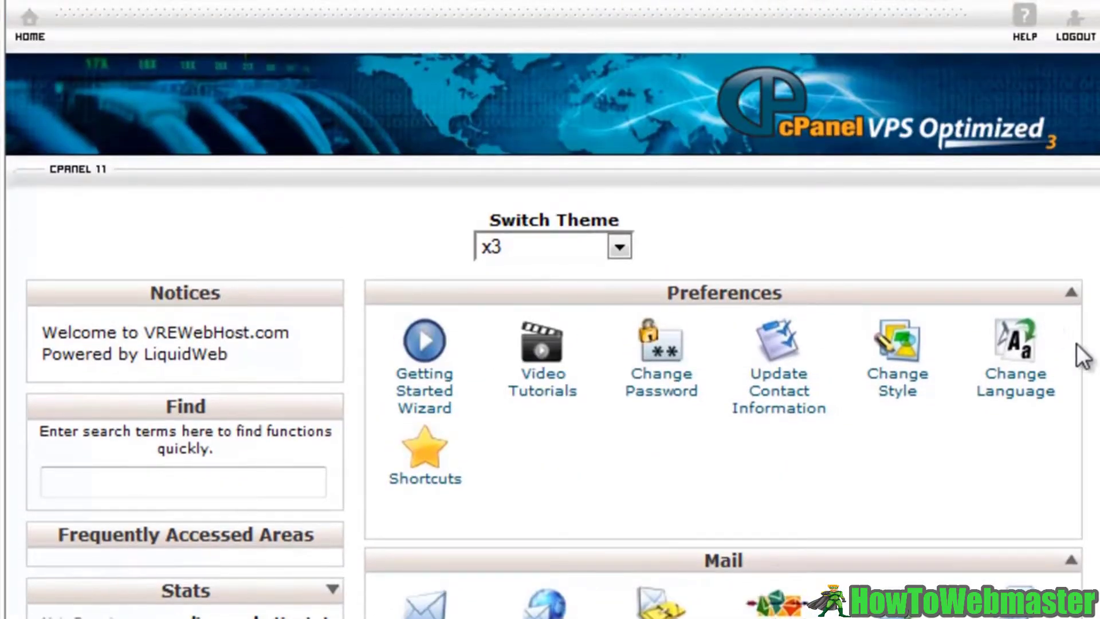
pyautogui.scroll(-4, 919, 408)
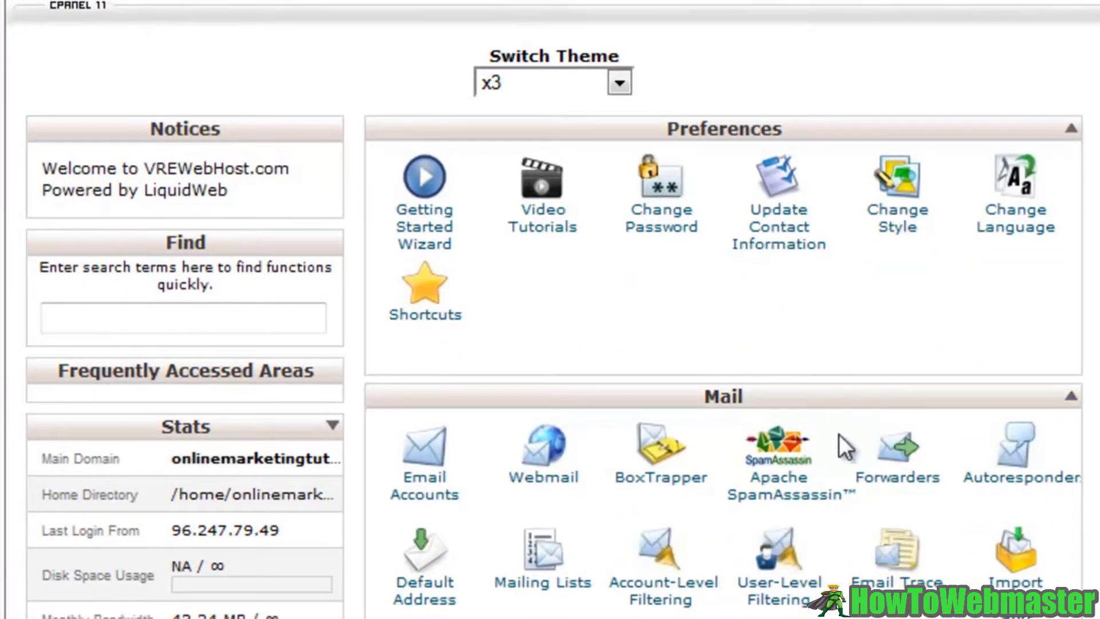
pyautogui.moveTo(668, 388); pyautogui.dragTo(666, 179)
# - Move Files above Mail and Logs above Preferences, then review the new order
pyautogui.scroll(-4, 717, 583)
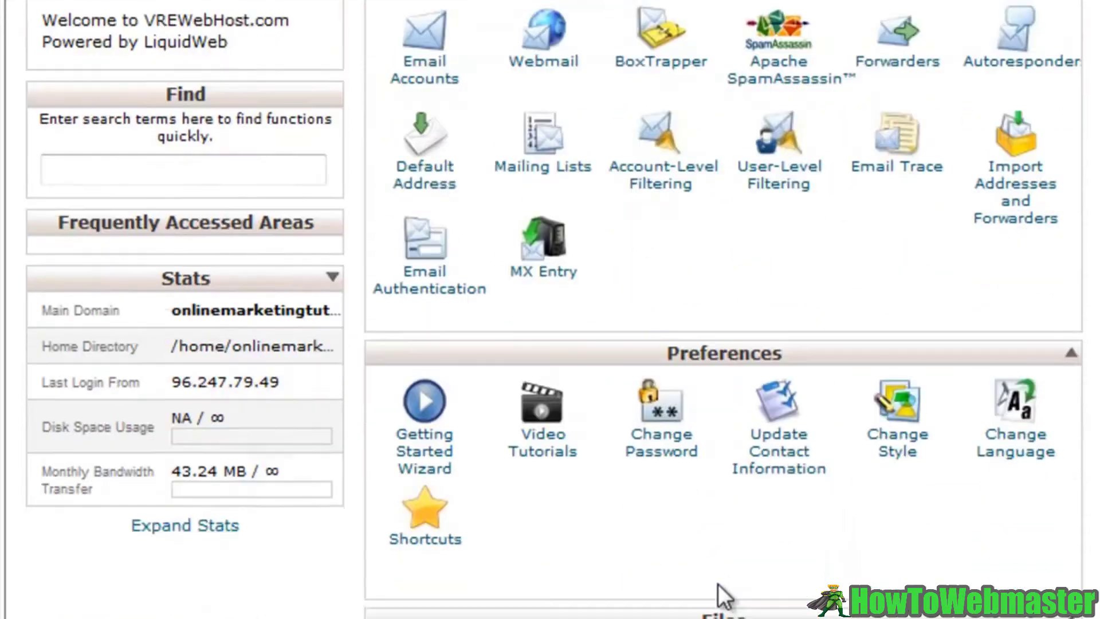
pyautogui.moveTo(696, 593); pyautogui.dragTo(708, 166)
pyautogui.scroll(5, 707, 166)
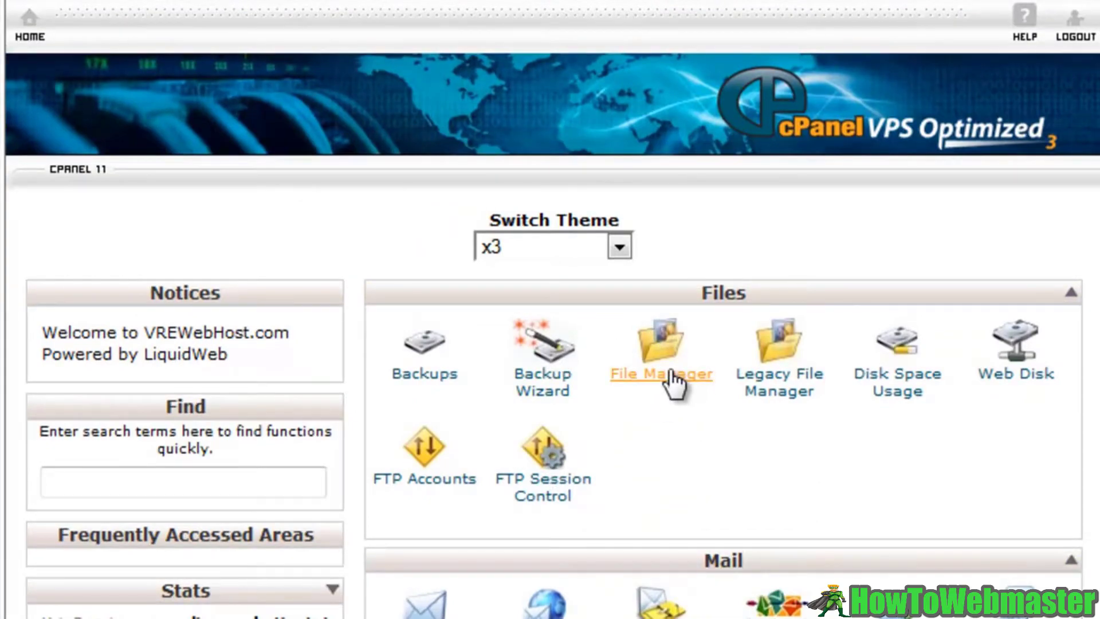
pyautogui.scroll(-10, 751, 453)
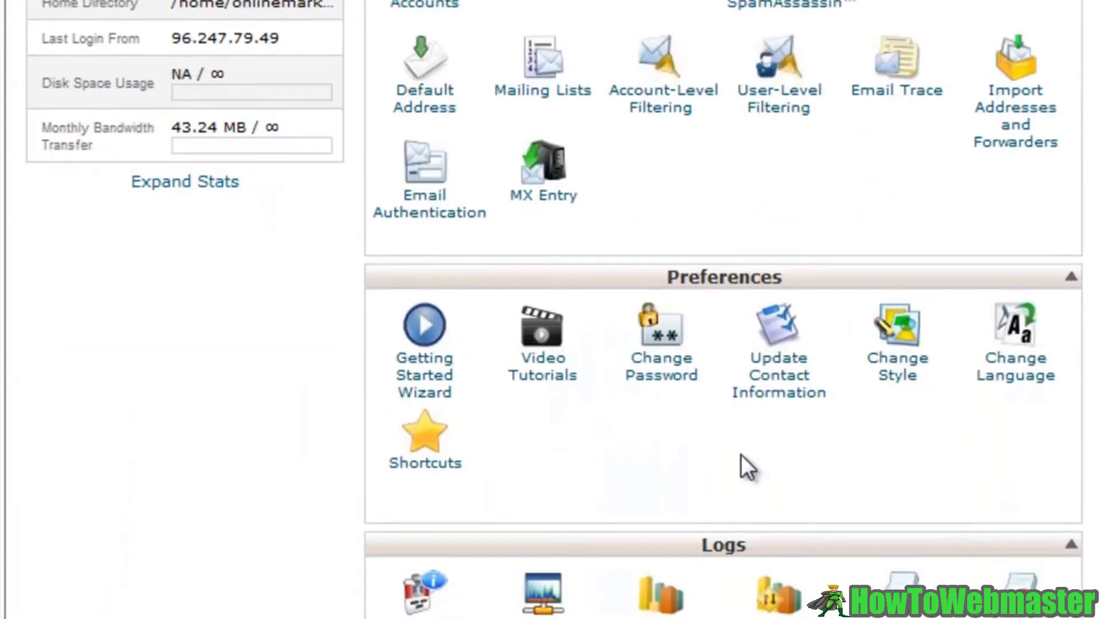
pyautogui.moveTo(743, 536); pyautogui.dragTo(737, 369)
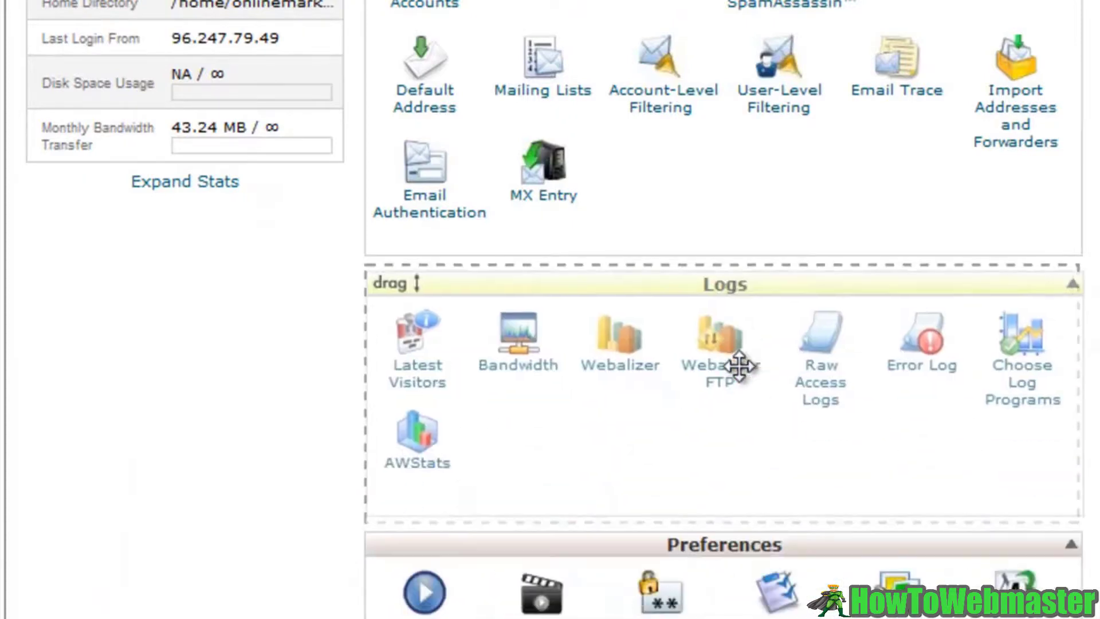
pyautogui.scroll(-10, 884, 451)
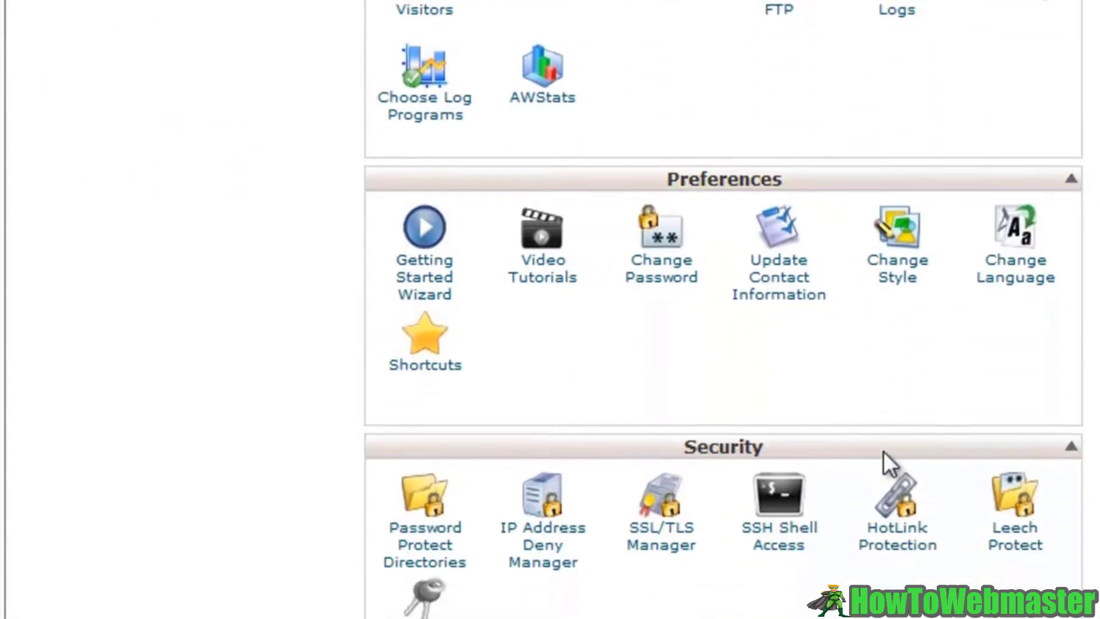
pyautogui.scroll(-3, 887, 459)
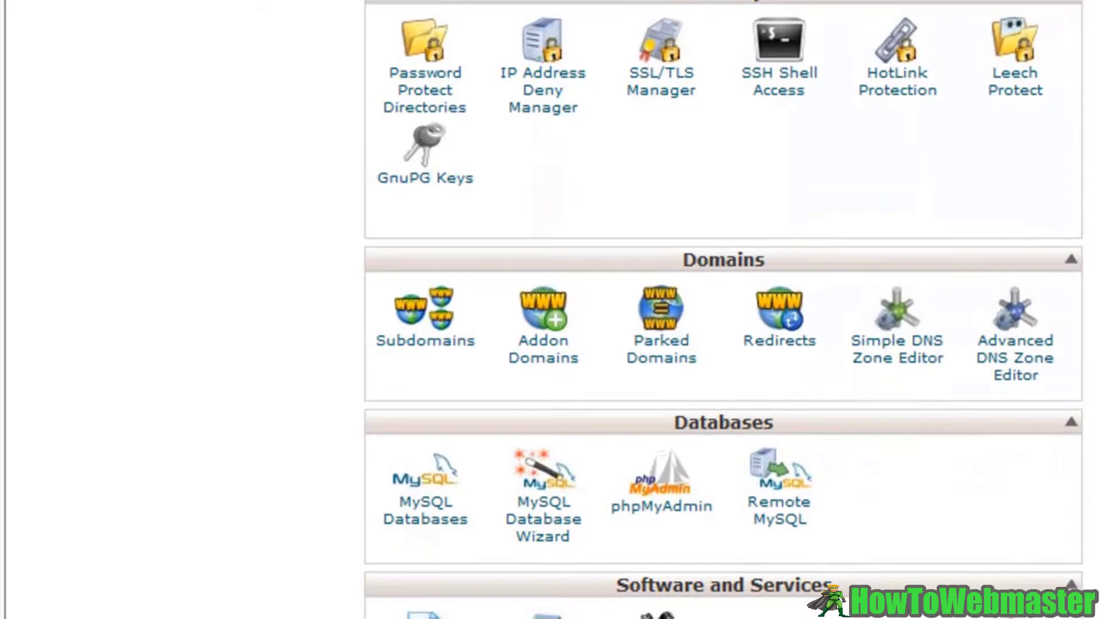
pyautogui.scroll(10, 889, 467)
pyautogui.scroll(15, 552, 309)
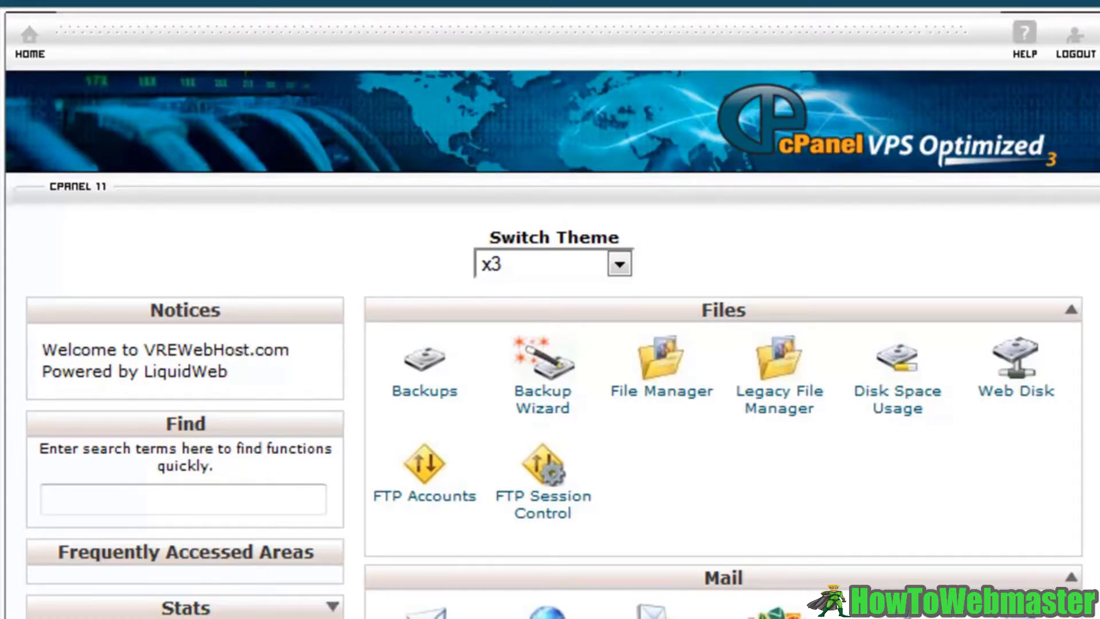
pyautogui.scroll(-3, 551, 310)
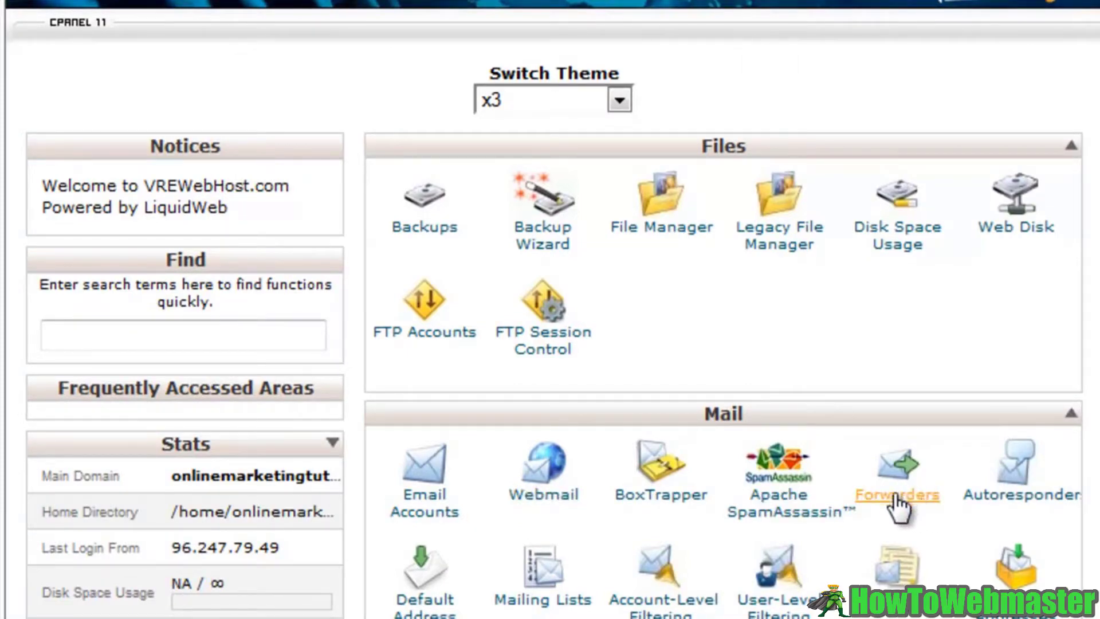
pyautogui.scroll(-8, 896, 509)
pyautogui.scroll(-1, 897, 508)
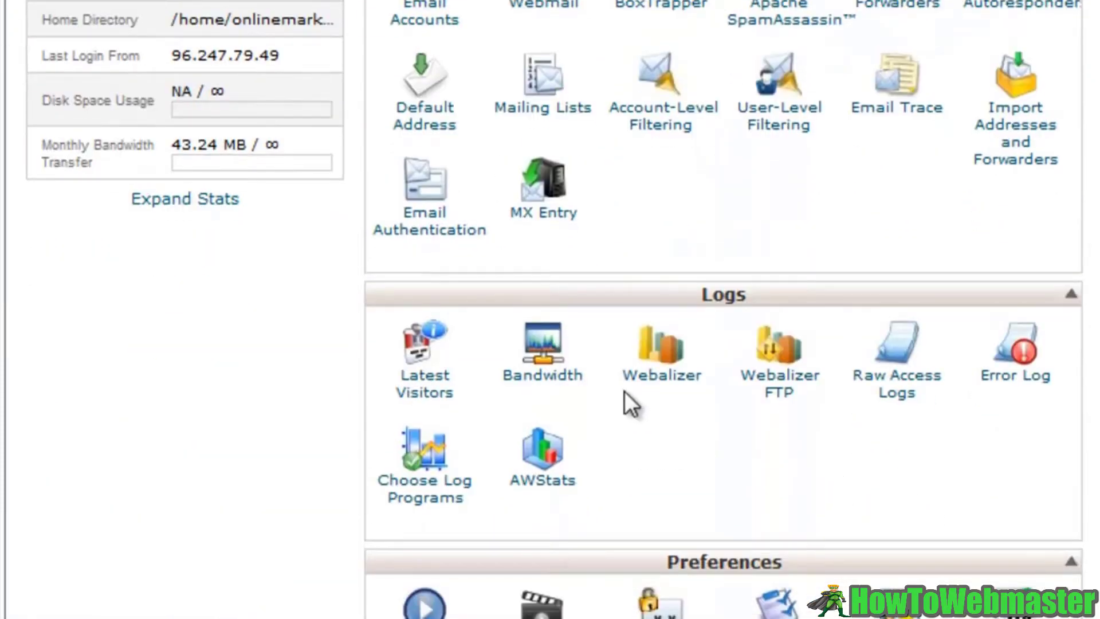
pyautogui.scroll(-3, 626, 400)
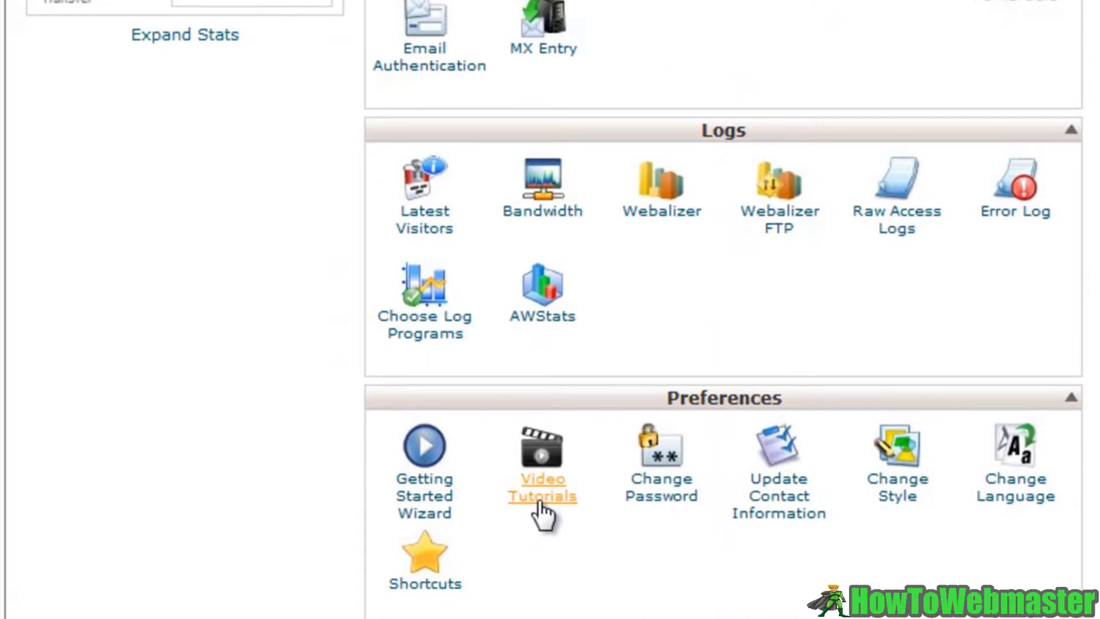
pyautogui.scroll(-6, 567, 510)
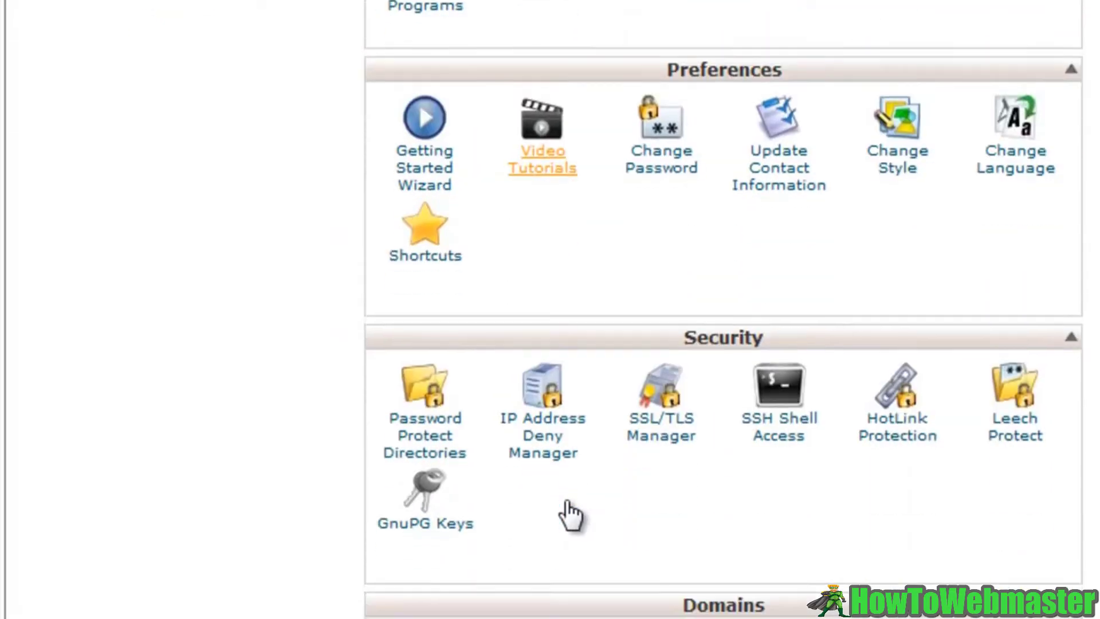
pyautogui.scroll(-3, 584, 499)
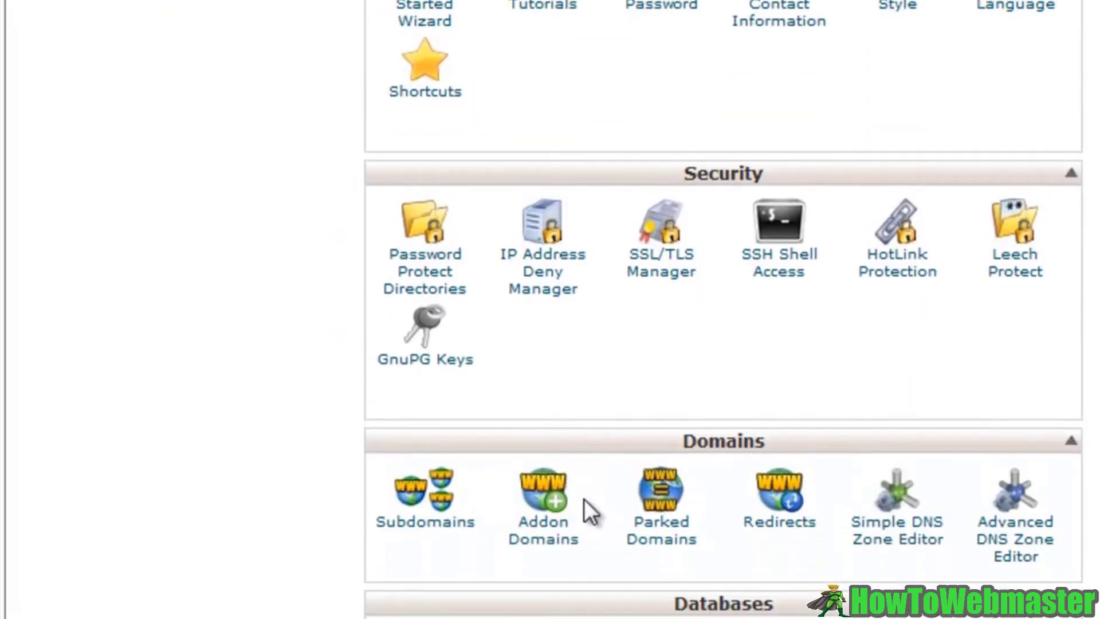
pyautogui.click(541, 542)
pyautogui.scroll(-9, 723, 309)
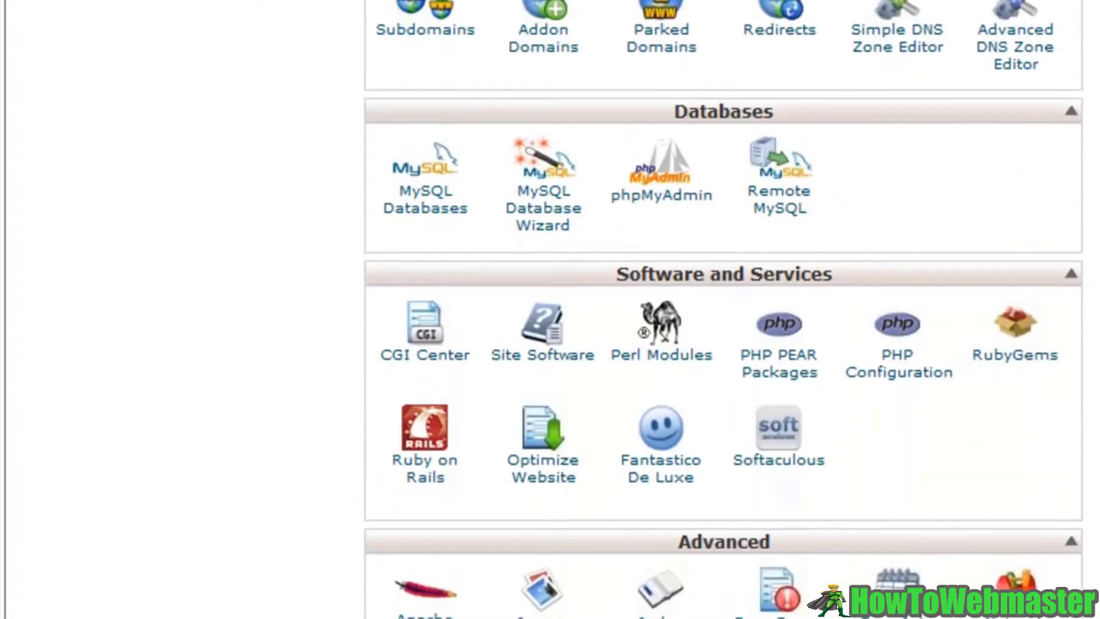
pyautogui.scroll(11, 449, 550)
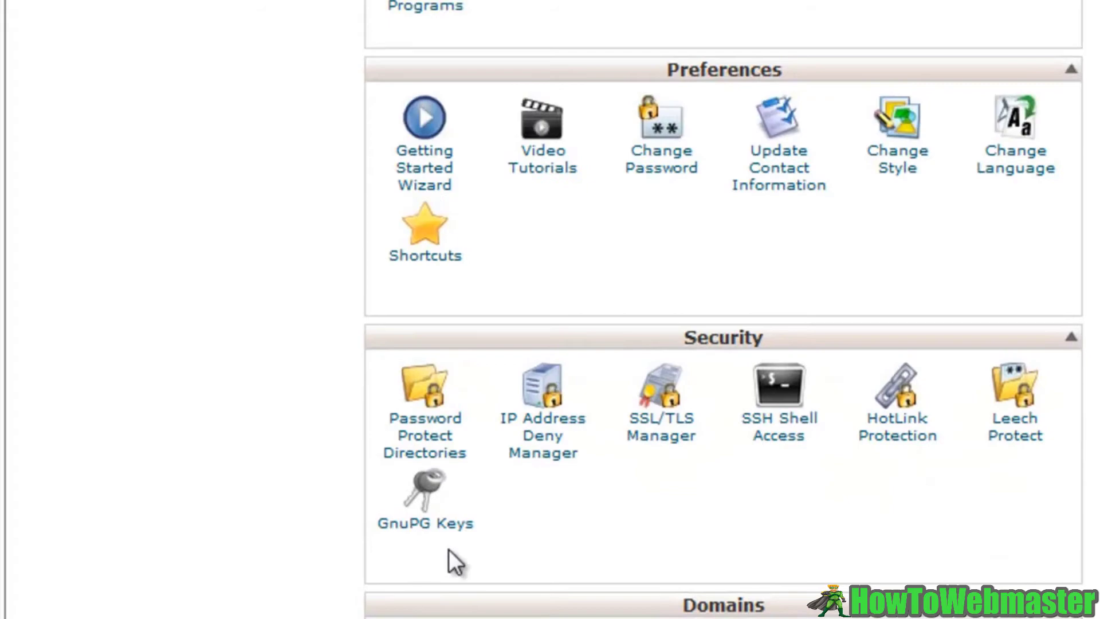
pyautogui.scroll(20, 449, 536)
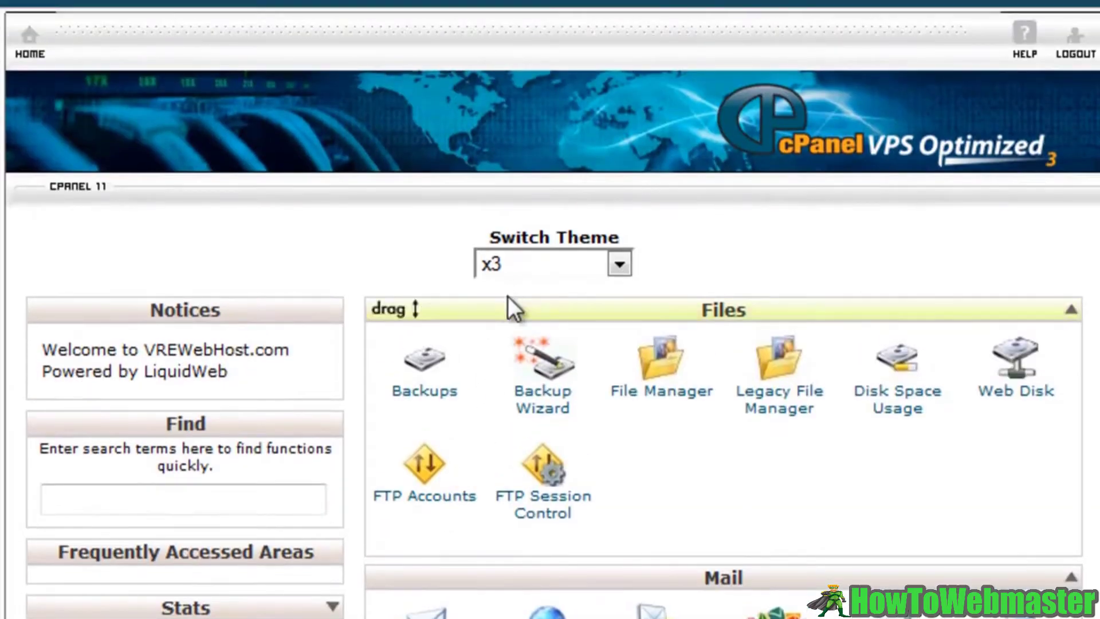
pyautogui.click(536, 265)
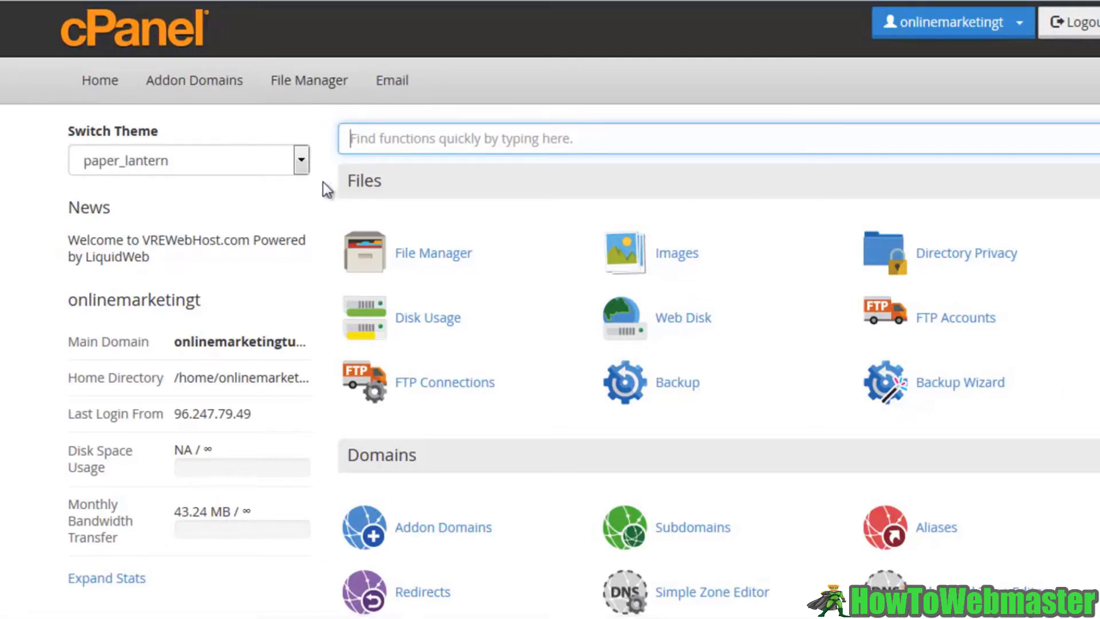
pyautogui.click(218, 163)
pyautogui.click(150, 204)
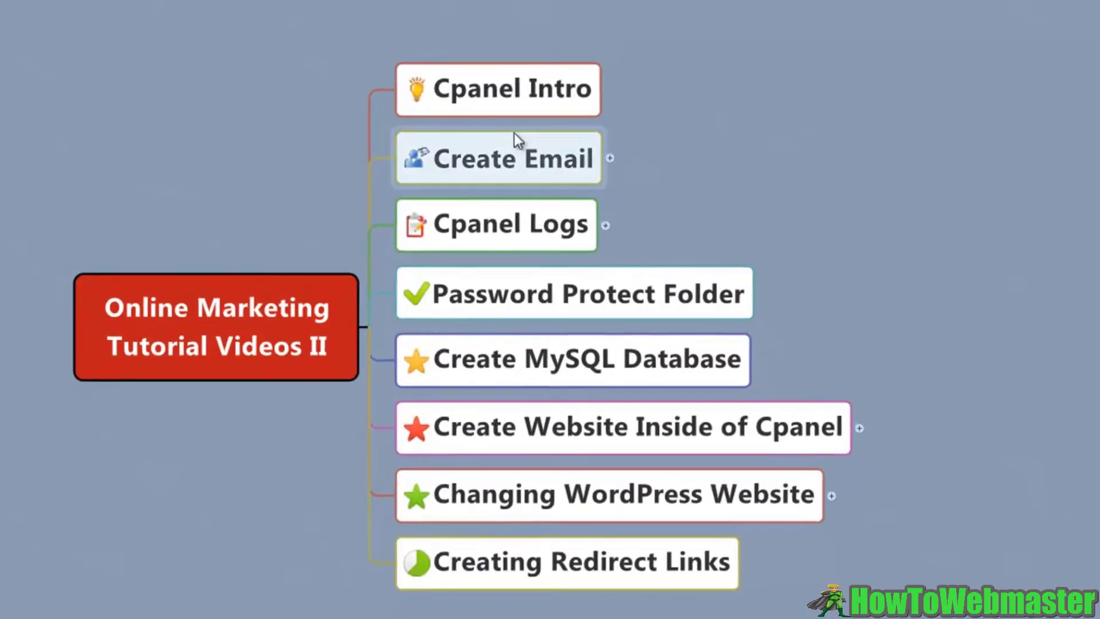
# - Select the Cpanel Intro topic in the Online Marketing Tutorial Videos II map
pyautogui.click(514, 94)
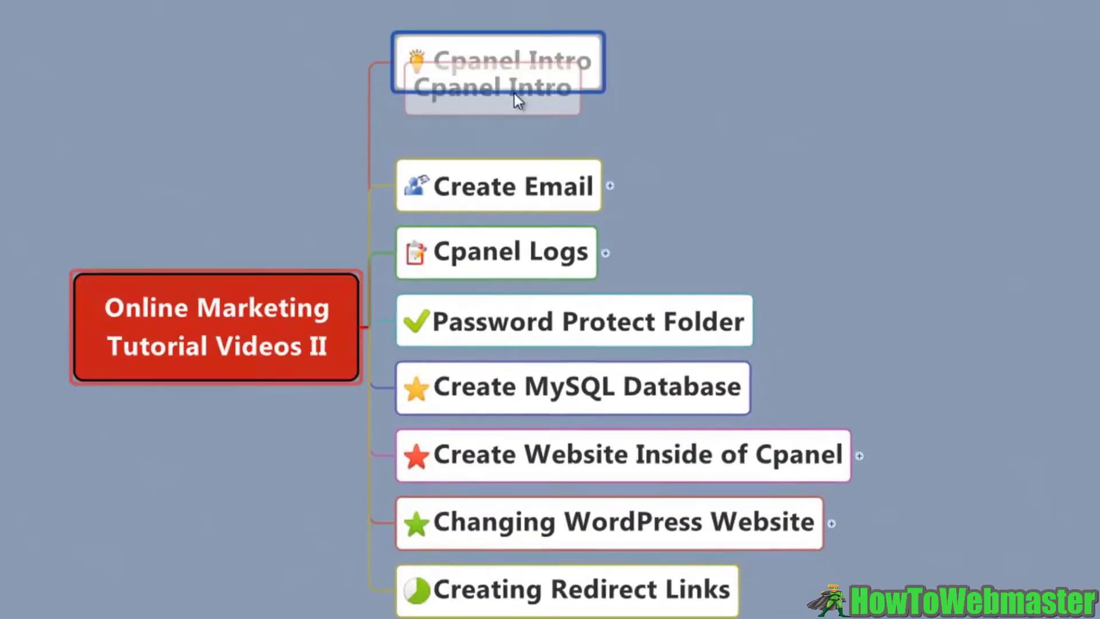